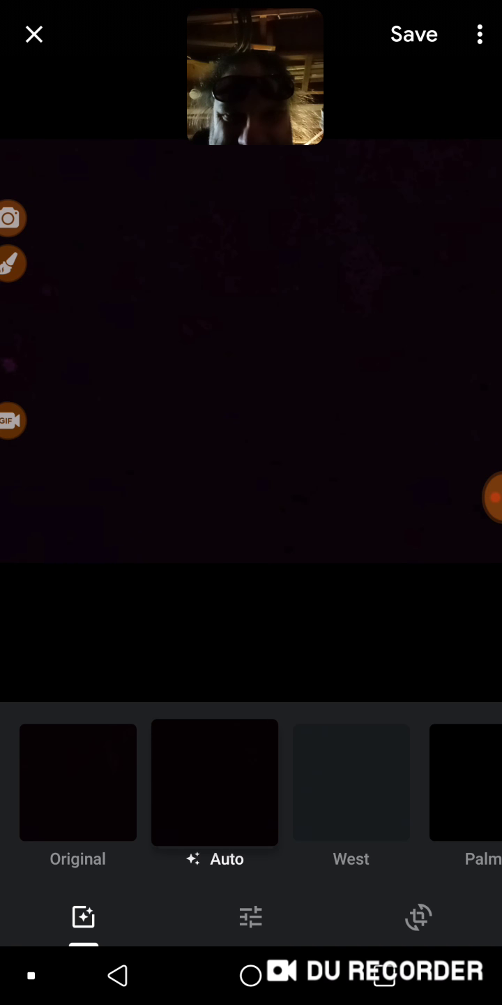
{"action": "left_click", "coordinate": [351, 782]}
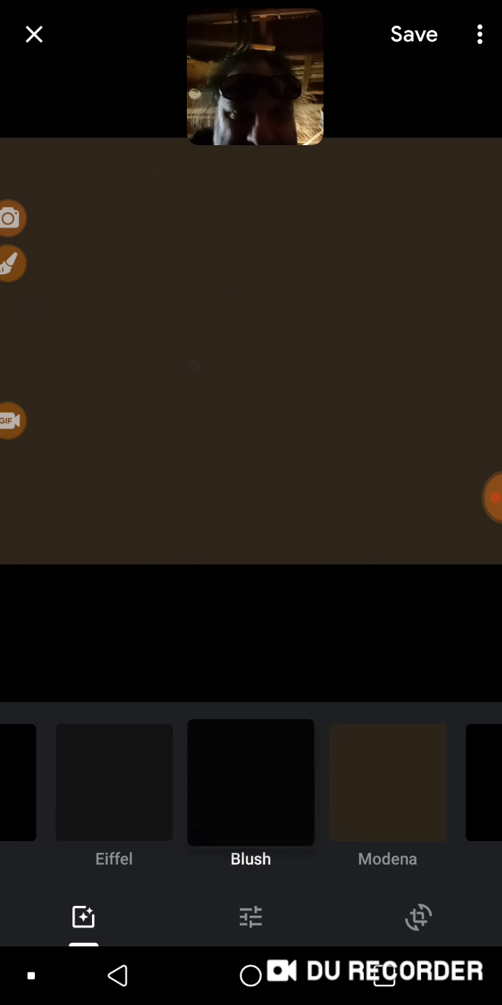
{"action": "left_click", "coordinate": [388, 782]}
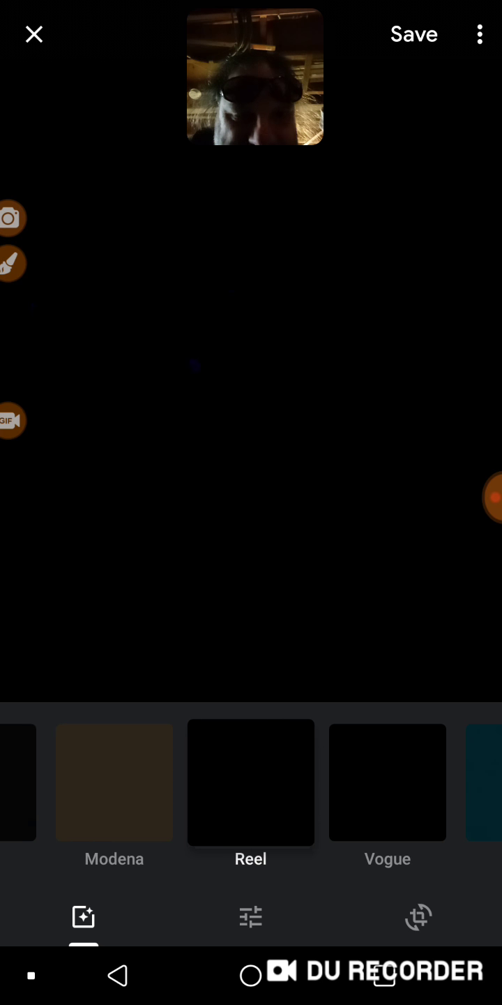
{"action": "left_click", "coordinate": [388, 782]}
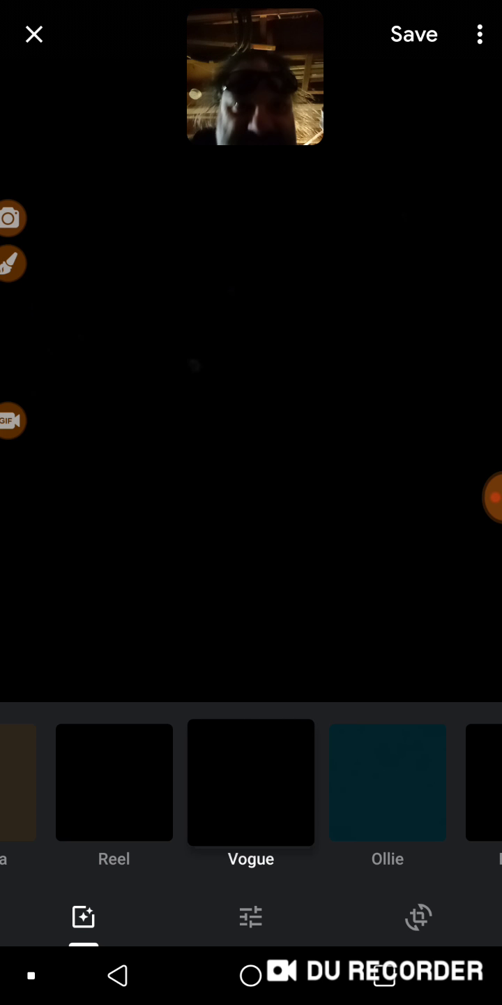
{"action": "left_click", "coordinate": [388, 782]}
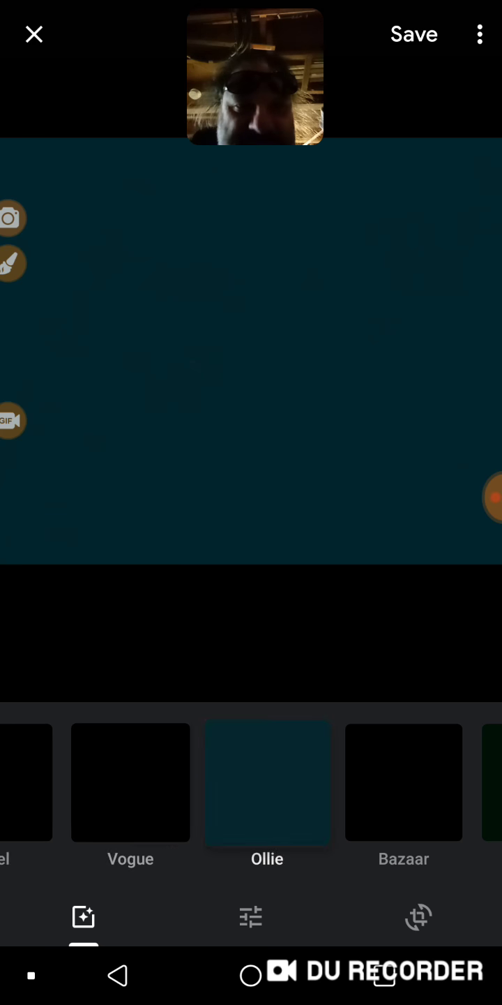
{"action": "left_click", "coordinate": [387, 782]}
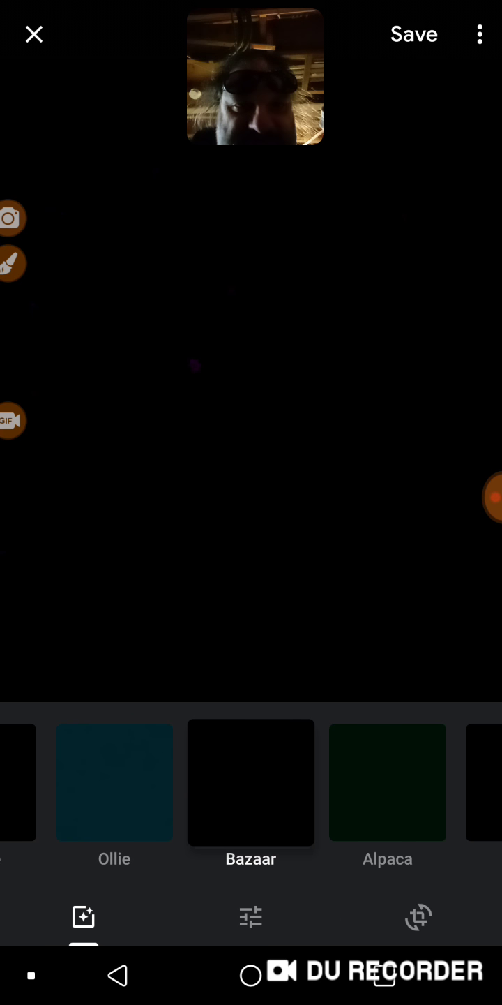
{"action": "left_click", "coordinate": [388, 782]}
{"action": "left_click", "coordinate": [423, 782]}
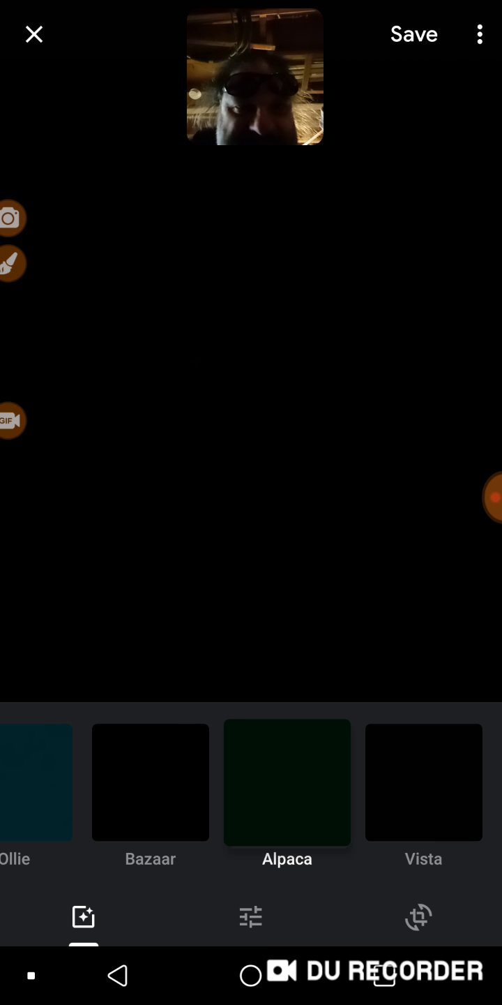
{"action": "left_click_drag", "start_coordinate": [139, 782], "coordinate": [418, 782]}
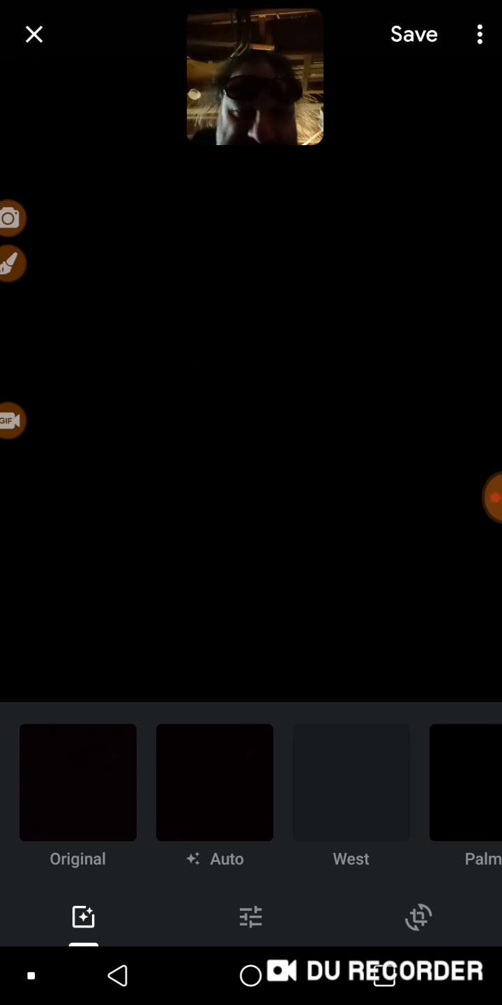
{"action": "left_click", "coordinate": [214, 782]}
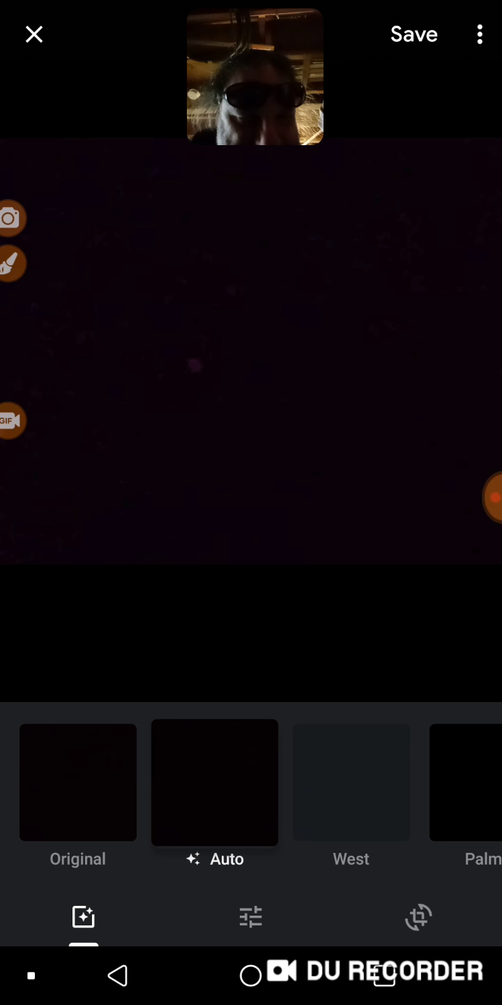
- Push Light to maximum, lower Color, and raise Pop to about halfway
{"action": "left_click", "coordinate": [251, 916]}
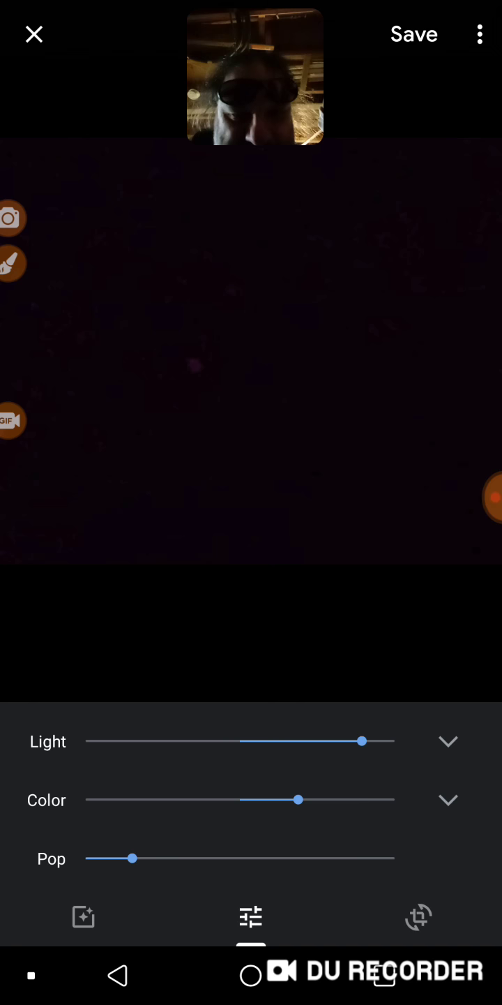
{"action": "left_click_drag", "start_coordinate": [361, 741], "coordinate": [395, 740]}
{"action": "mouse_move", "coordinate": [298, 800]}
{"action": "left_mouse_down"}
{"action": "mouse_move", "coordinate": [353, 799]}
{"action": "mouse_move", "coordinate": [224, 799]}
{"action": "left_mouse_up"}
{"action": "left_click_drag", "start_coordinate": [132, 858], "coordinate": [242, 858]}
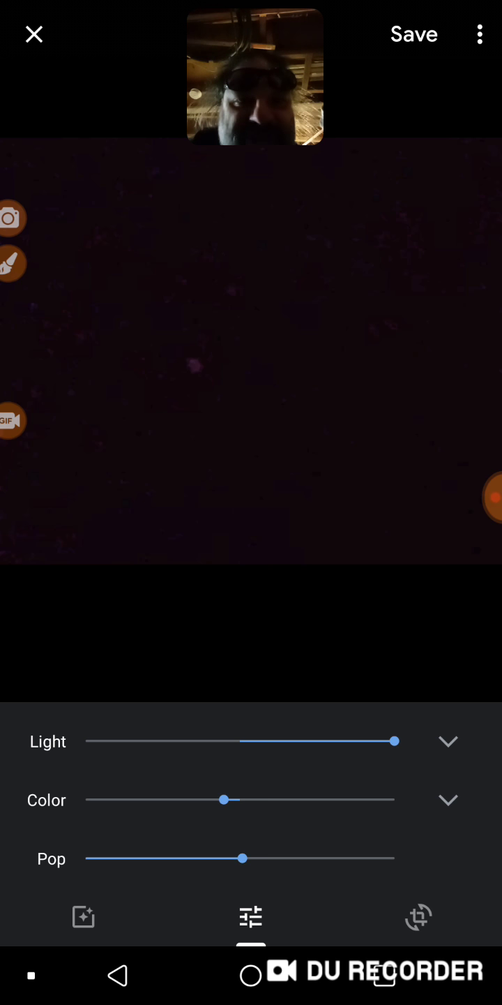
- In the Color details, raise Saturation and Skin tone and lower Warmth
{"action": "left_click", "coordinate": [448, 799]}
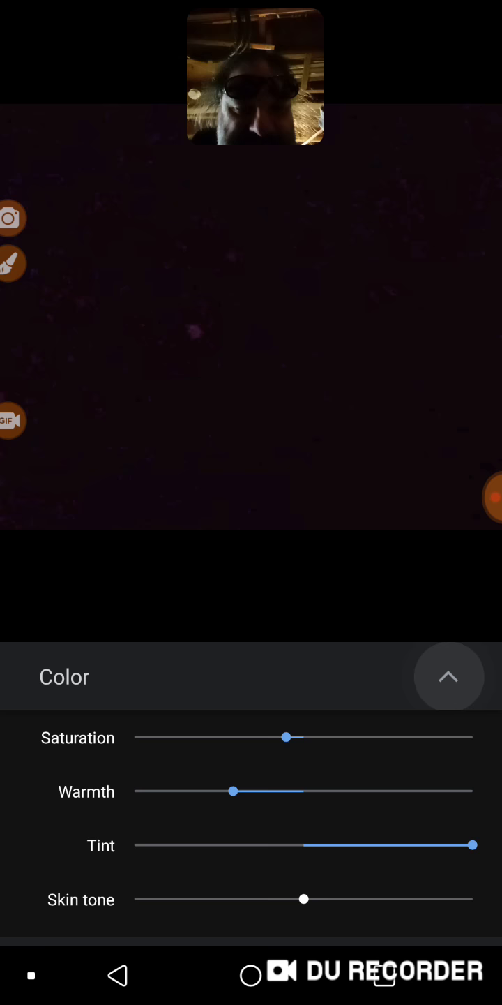
{"action": "left_click_drag", "start_coordinate": [286, 728], "coordinate": [385, 729]}
{"action": "mouse_move", "coordinate": [233, 783]}
{"action": "left_mouse_down"}
{"action": "mouse_move", "coordinate": [321, 782]}
{"action": "mouse_move", "coordinate": [222, 783]}
{"action": "left_mouse_up"}
{"action": "mouse_move", "coordinate": [303, 890]}
{"action": "left_mouse_down"}
{"action": "mouse_move", "coordinate": [381, 890]}
{"action": "mouse_move", "coordinate": [357, 890]}
{"action": "left_mouse_up"}
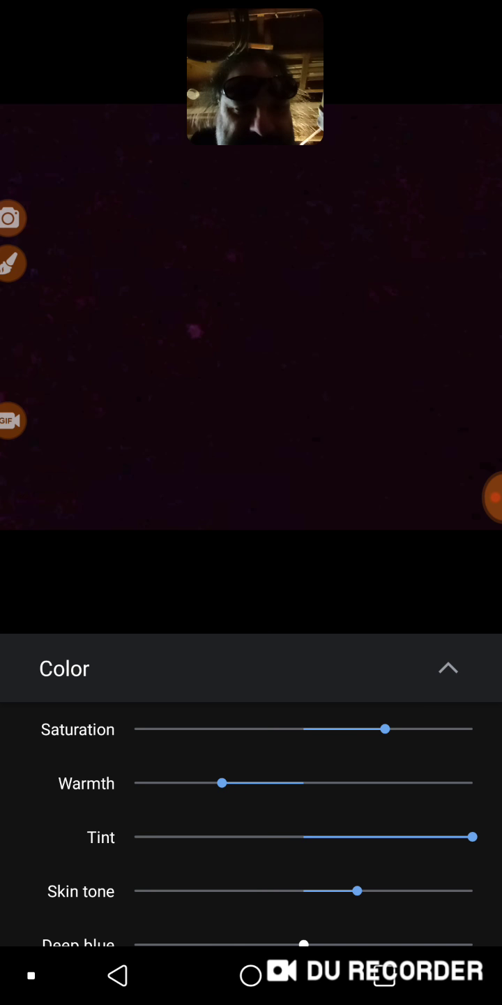
{"action": "left_click", "coordinate": [448, 668]}
- In the Light details, raise Contrast and Shadows, lower Highlights, and reduce Blacks slightly
{"action": "left_click", "coordinate": [448, 741]}
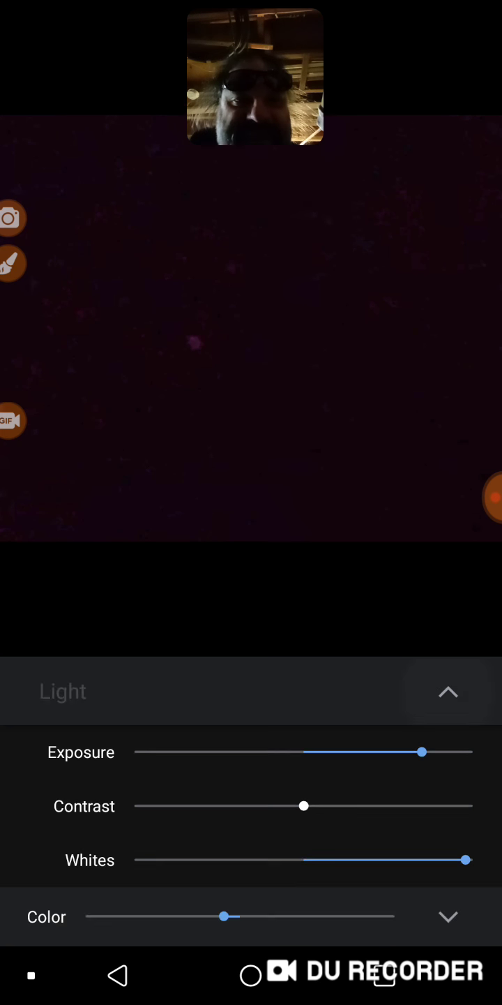
{"action": "left_click_drag", "start_coordinate": [304, 783], "coordinate": [383, 783]}
{"action": "mouse_move", "coordinate": [303, 891]}
{"action": "left_mouse_down"}
{"action": "mouse_move", "coordinate": [384, 891]}
{"action": "mouse_move", "coordinate": [257, 890]}
{"action": "left_mouse_up"}
{"action": "scroll", "coordinate": [303, 823], "scroll_direction": "down", "scroll_amount": 2}
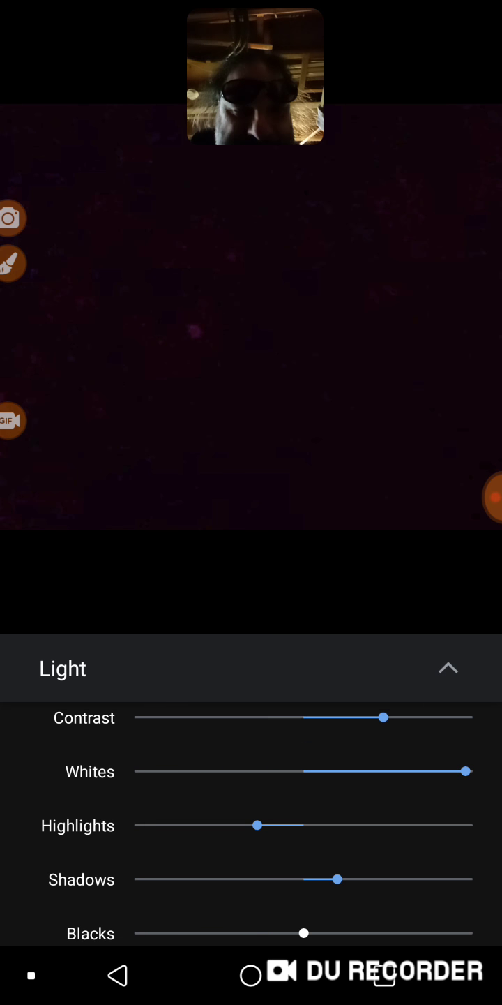
{"action": "mouse_move", "coordinate": [337, 874]}
{"action": "left_mouse_down"}
{"action": "mouse_move", "coordinate": [422, 874]}
{"action": "mouse_move", "coordinate": [394, 875]}
{"action": "mouse_move", "coordinate": [406, 874]}
{"action": "left_mouse_up"}
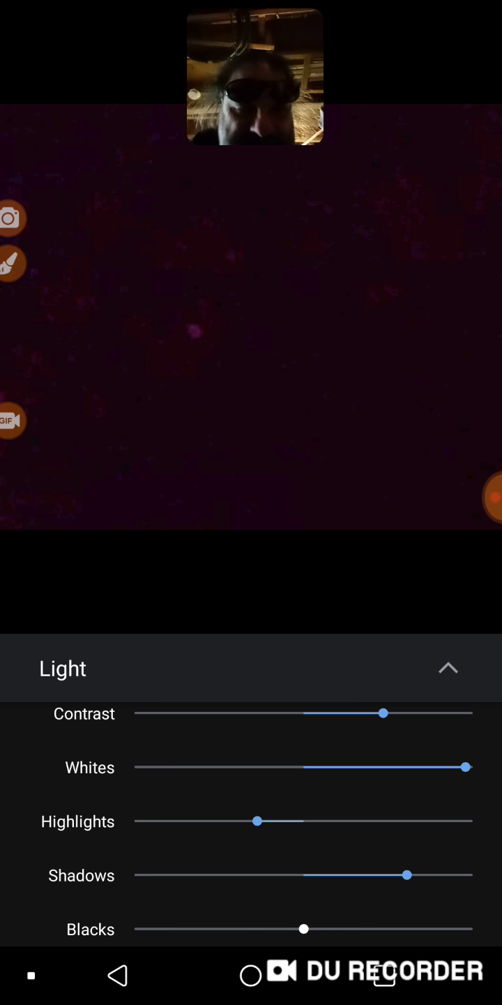
{"action": "mouse_move", "coordinate": [304, 928]}
{"action": "left_mouse_down"}
{"action": "mouse_move", "coordinate": [363, 928]}
{"action": "mouse_move", "coordinate": [279, 928]}
{"action": "mouse_move", "coordinate": [293, 928]}
{"action": "left_mouse_up"}
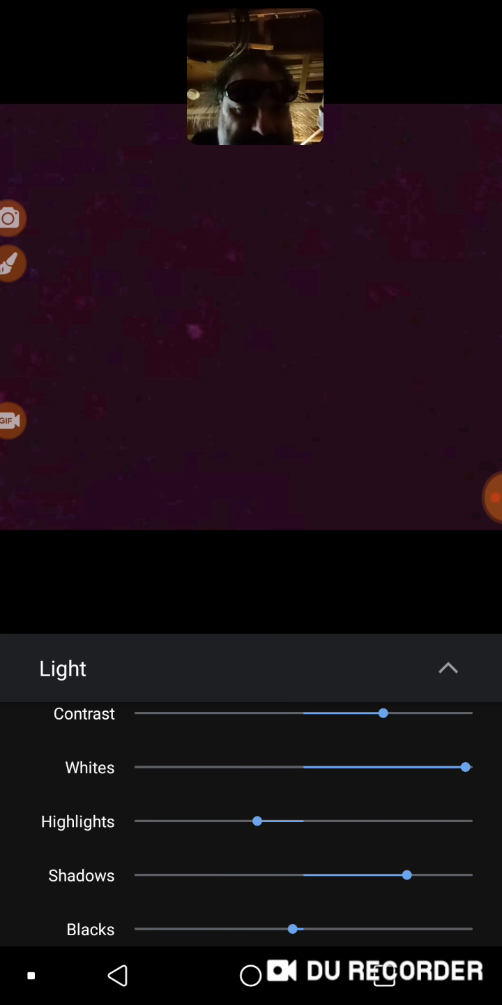
{"action": "left_click", "coordinate": [449, 667]}
- Save the edited photo
{"action": "left_click", "coordinate": [414, 34]}
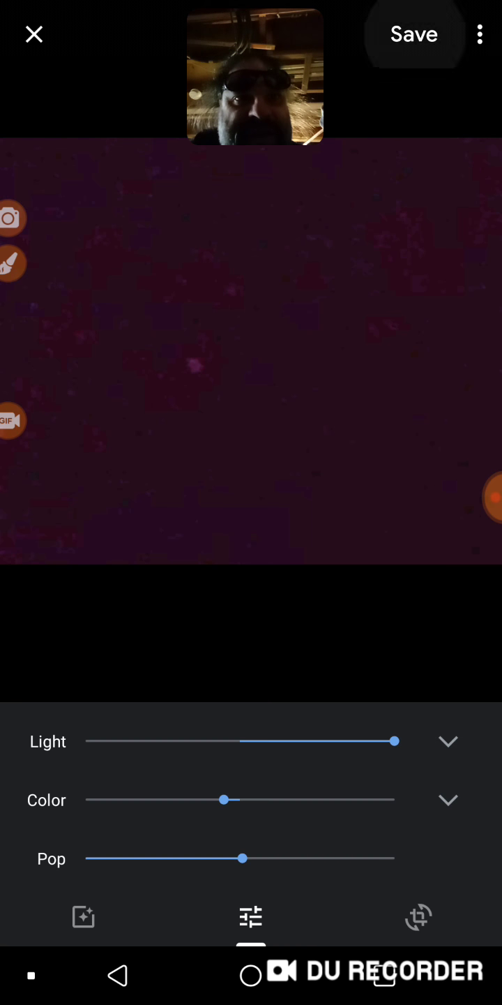